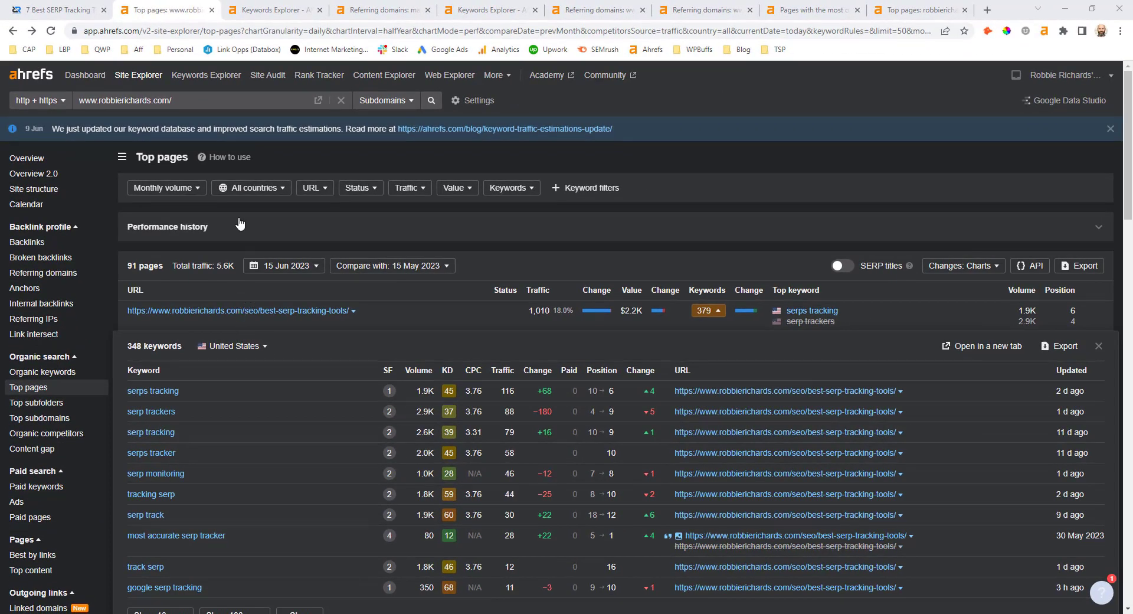
Look over the SERP tracking tools article and examine the SERP overview for its keyword "serp trackers"
{"action": "key", "text": "ctrl+shift+Tab"}
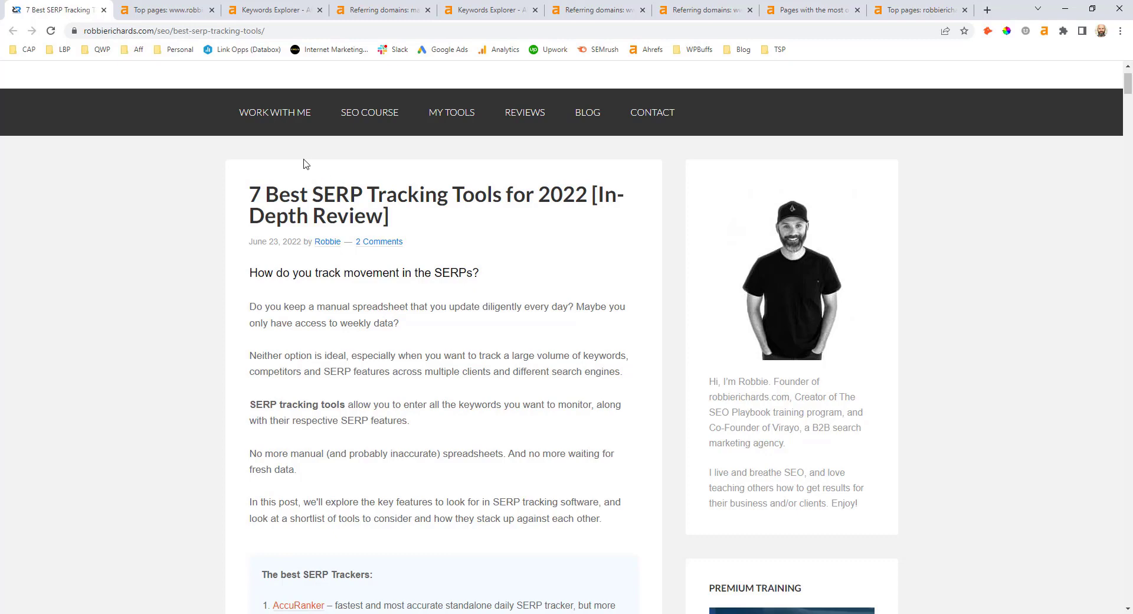
{"action": "left_click", "coordinate": [164, 13]}
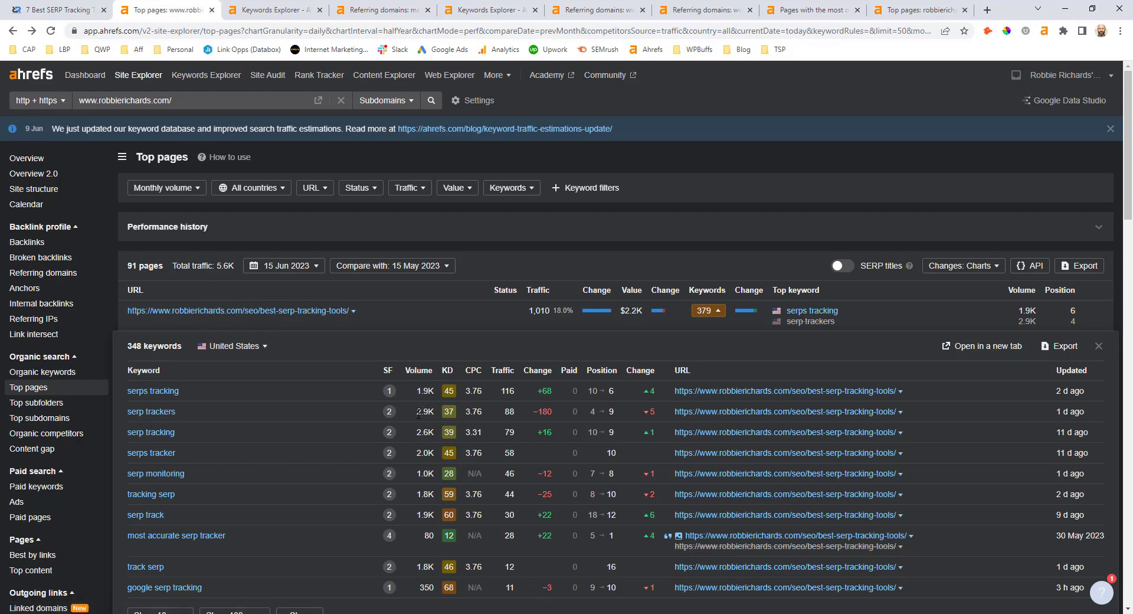
{"action": "right_click", "coordinate": [148, 412]}
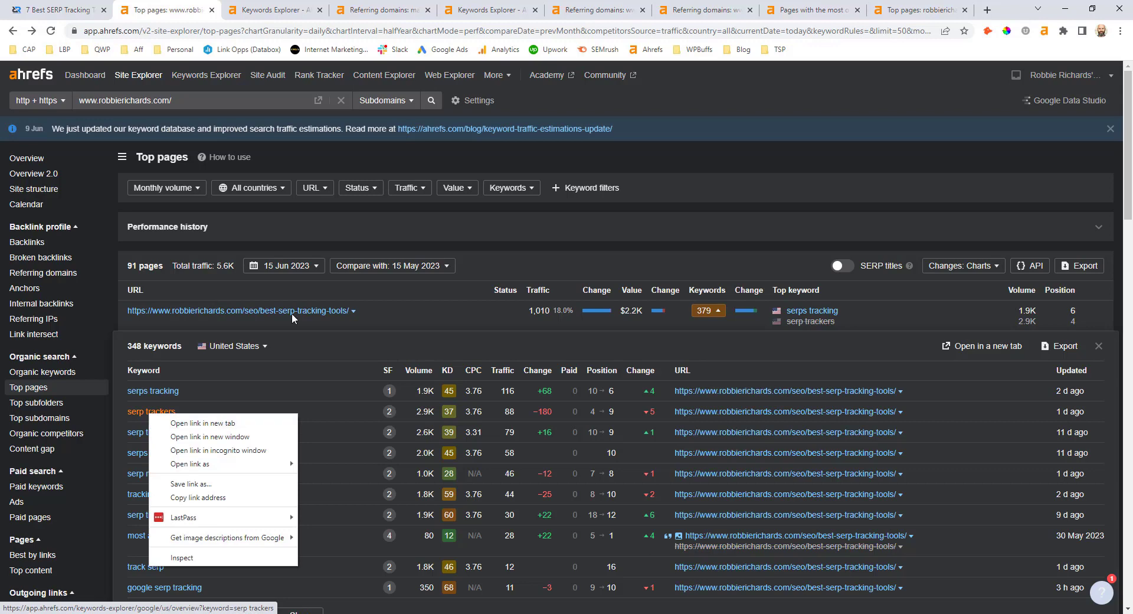
{"action": "left_click", "coordinate": [269, 9]}
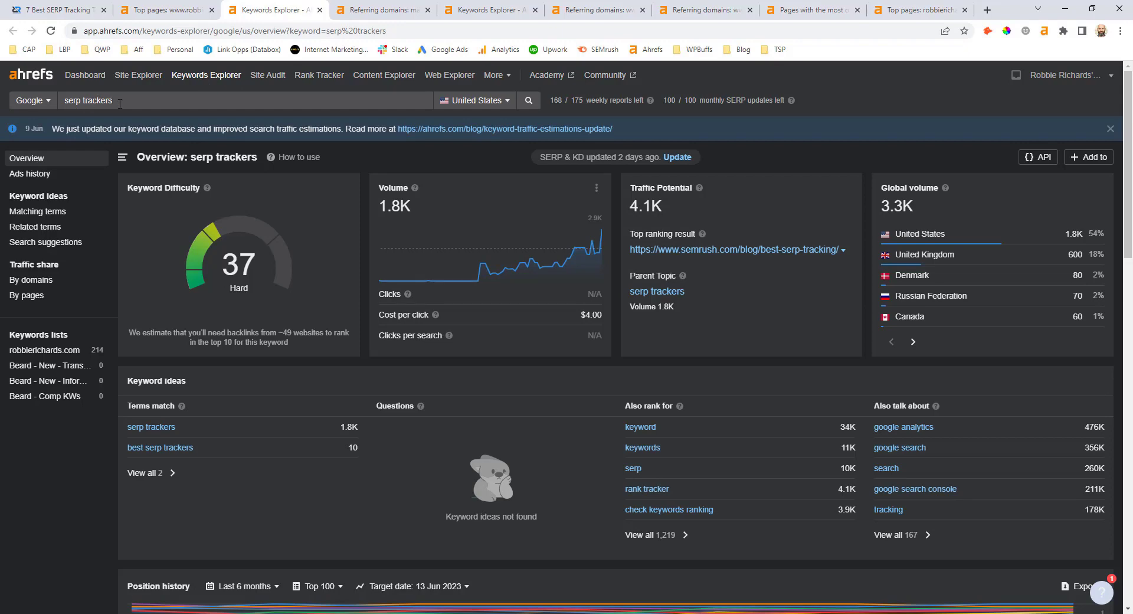
{"action": "scroll", "coordinate": [120, 104], "scroll_direction": "down", "scroll_amount": 20}
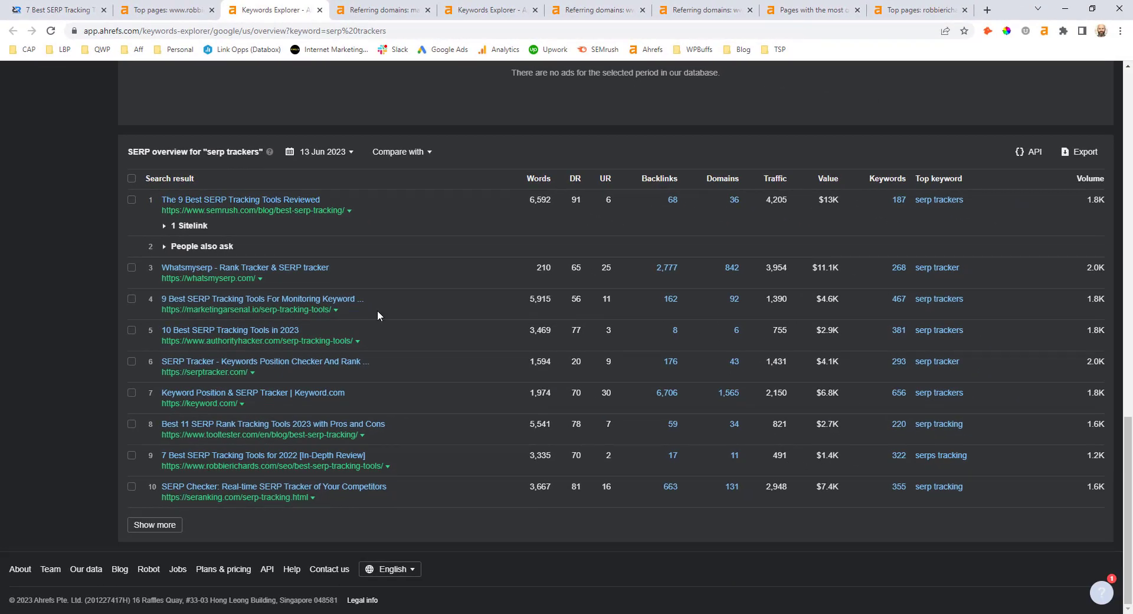
View the referring domains of marketingarsenal.io/serp-tracking-tools/ and inspect the DR from 30 and domain traffic from 1 filters
{"action": "right_click", "coordinate": [734, 300]}
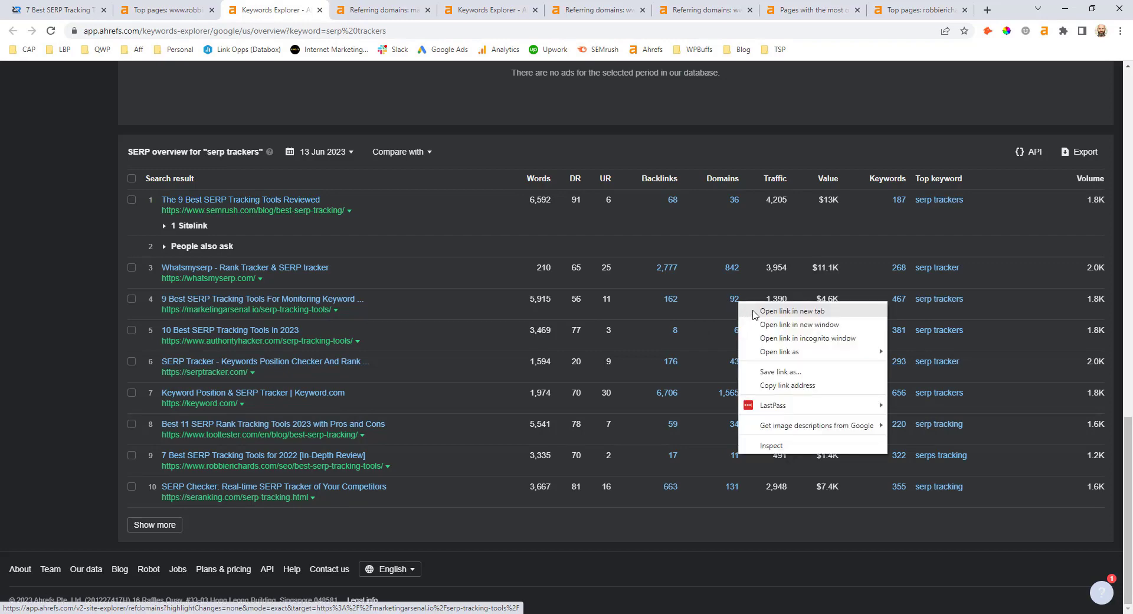
{"action": "left_click", "coordinate": [374, 8]}
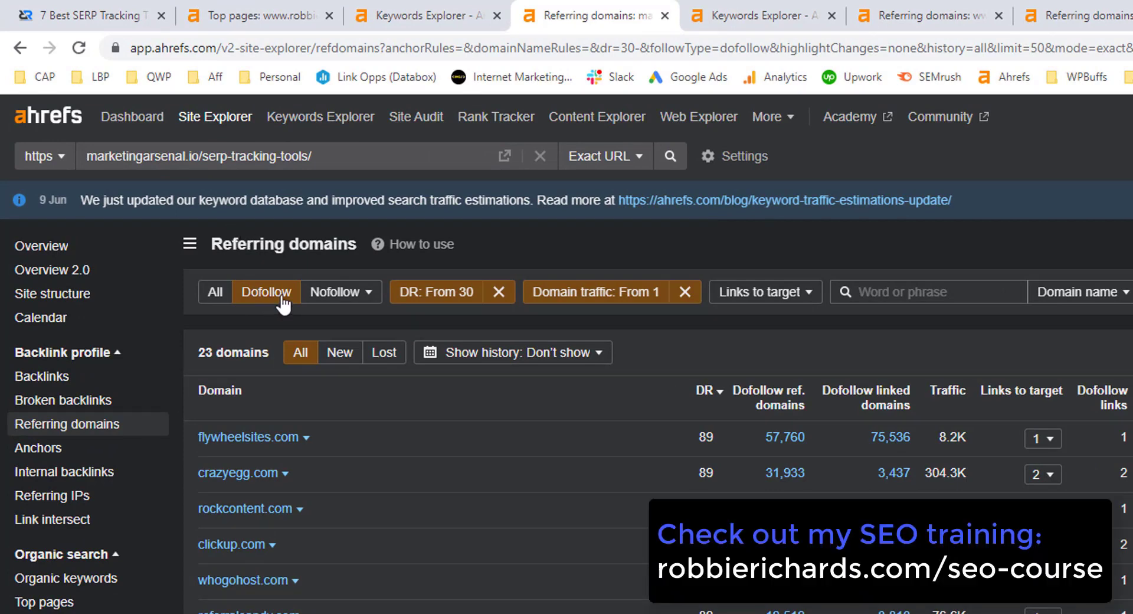
{"action": "left_click", "coordinate": [416, 295]}
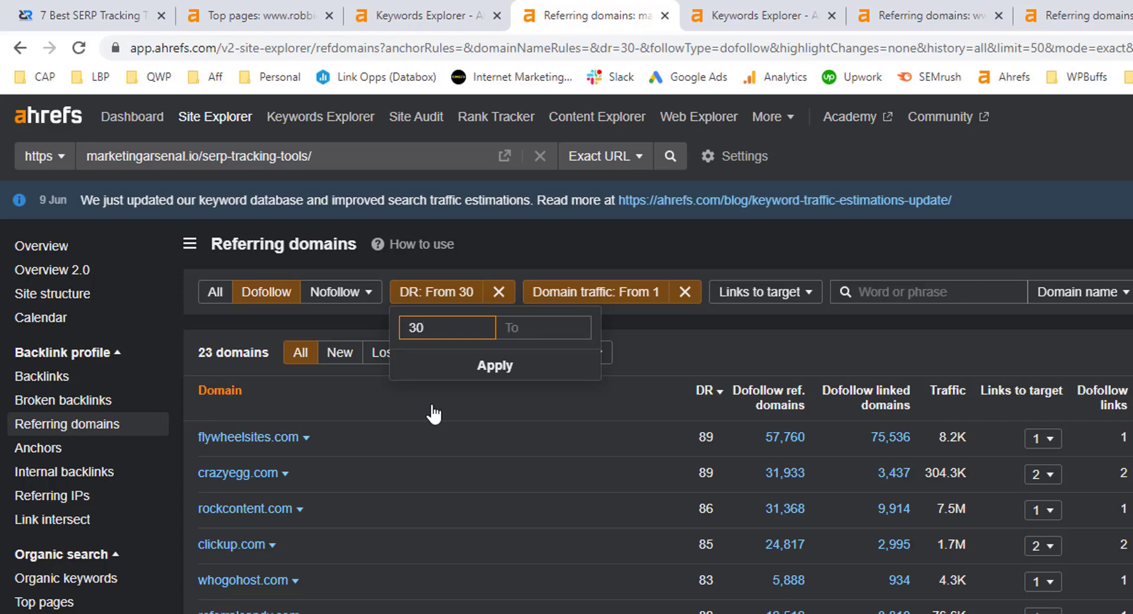
{"action": "left_click", "coordinate": [656, 320]}
{"action": "left_click", "coordinate": [592, 304]}
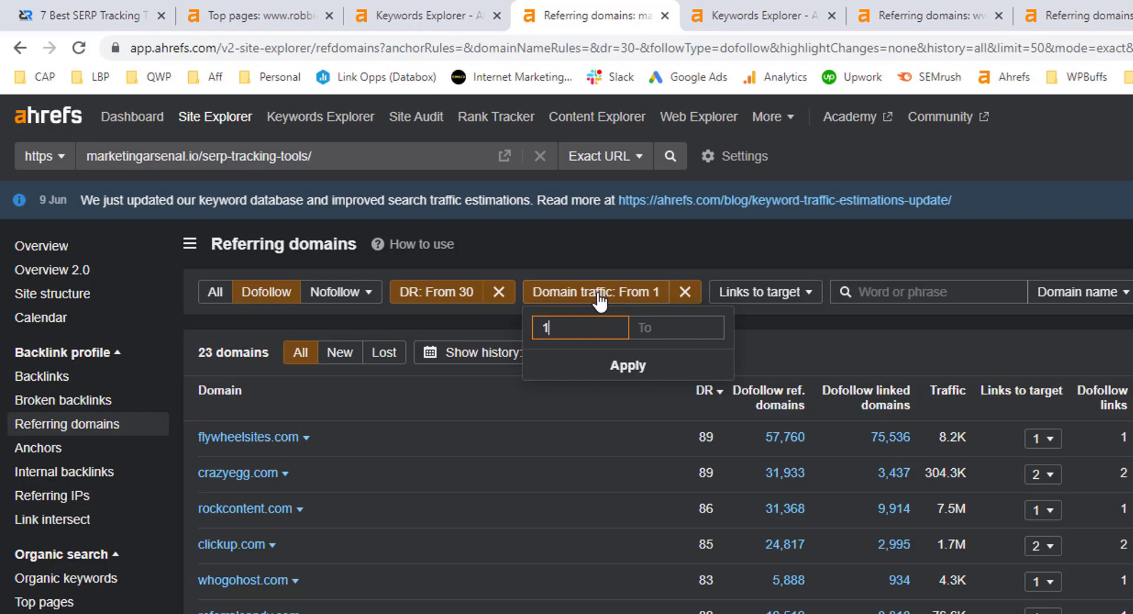
{"action": "left_click", "coordinate": [749, 320]}
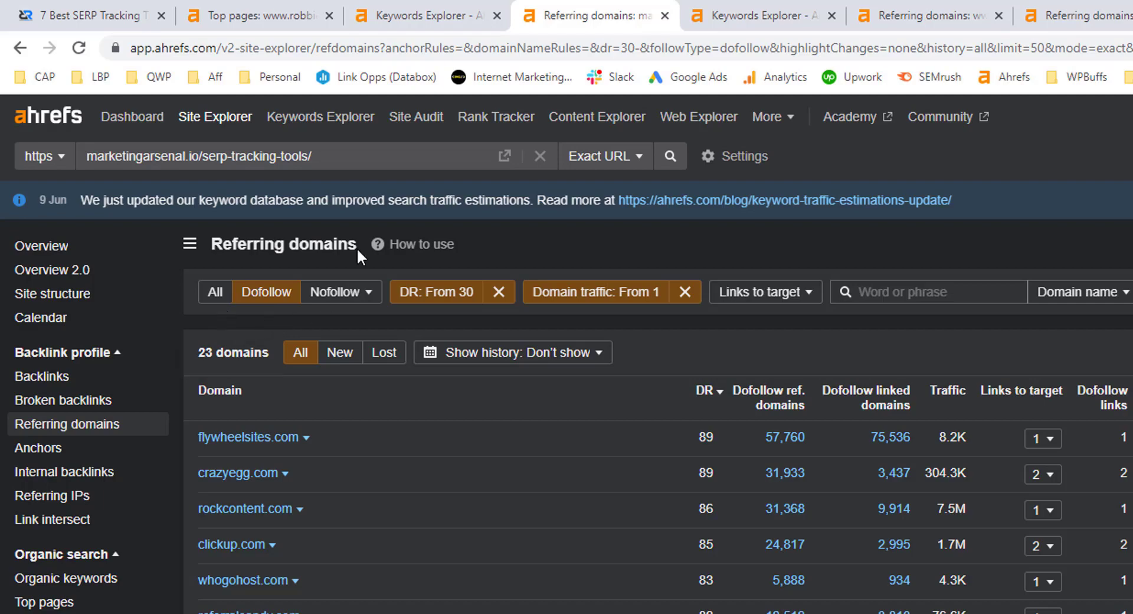
Compare the "serp trackers" SERP overview with the competitor's filtered dofollow referring domains, and examine that domain list from start to end
{"action": "key", "text": "ctrl+shift+Tab"}
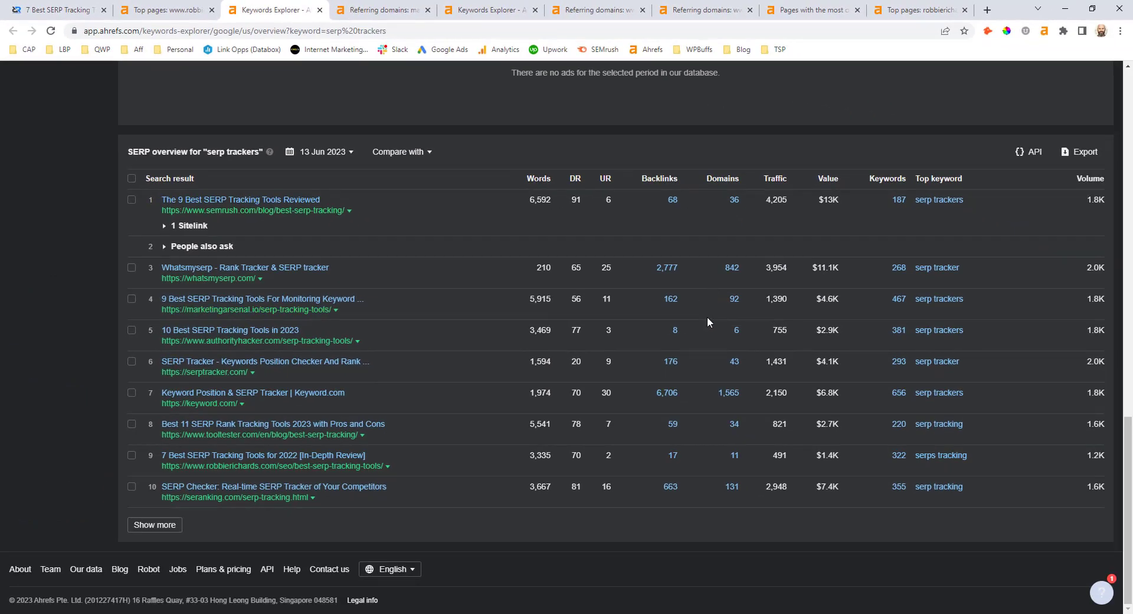
{"action": "key", "text": "ctrl+Tab"}
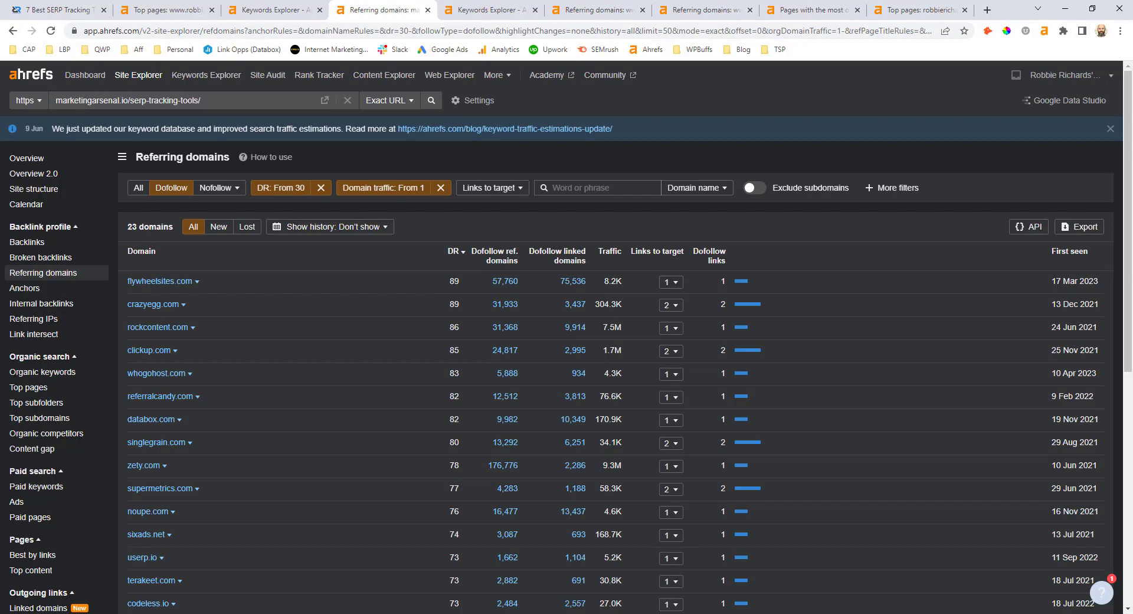
{"action": "scroll", "coordinate": [294, 281], "scroll_direction": "down", "scroll_amount": 1}
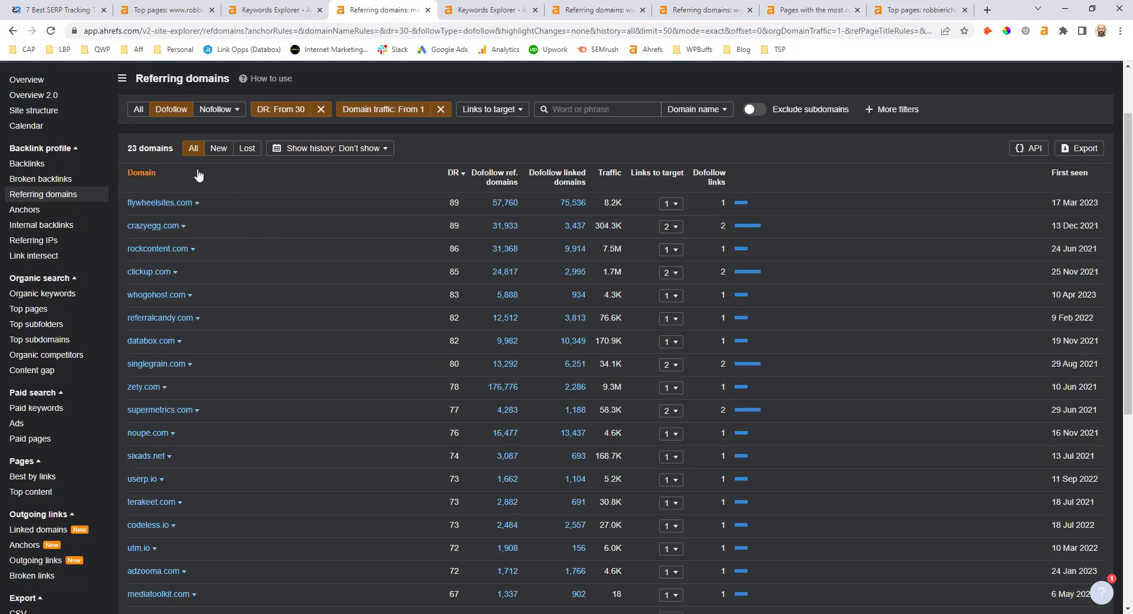
{"action": "scroll", "coordinate": [251, 208], "scroll_direction": "down", "scroll_amount": 1}
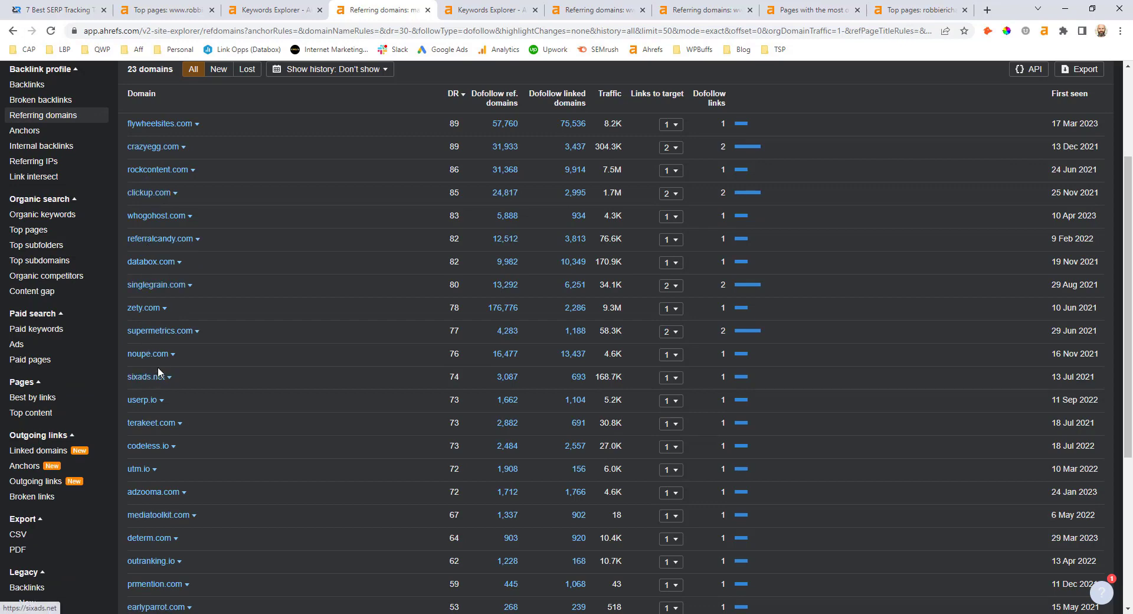
{"action": "scroll", "coordinate": [158, 365], "scroll_direction": "down", "scroll_amount": 2}
{"action": "scroll", "coordinate": [161, 353], "scroll_direction": "up", "scroll_amount": 3}
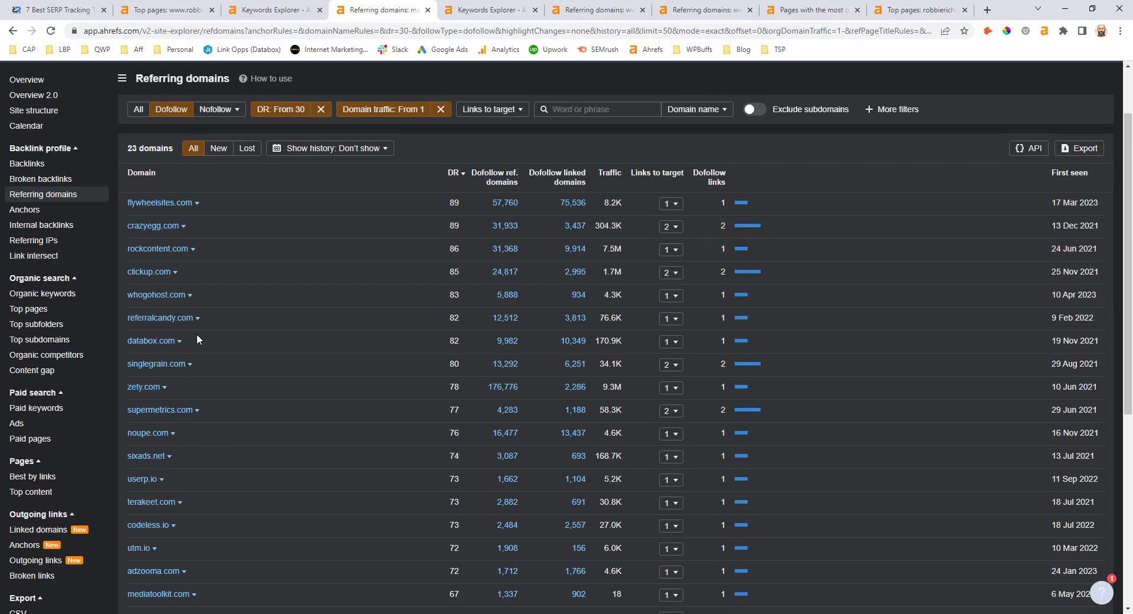
{"action": "left_click_drag", "start_coordinate": [126, 148], "coordinate": [157, 149]}
{"action": "scroll", "coordinate": [264, 217], "scroll_direction": "down", "scroll_amount": 1}
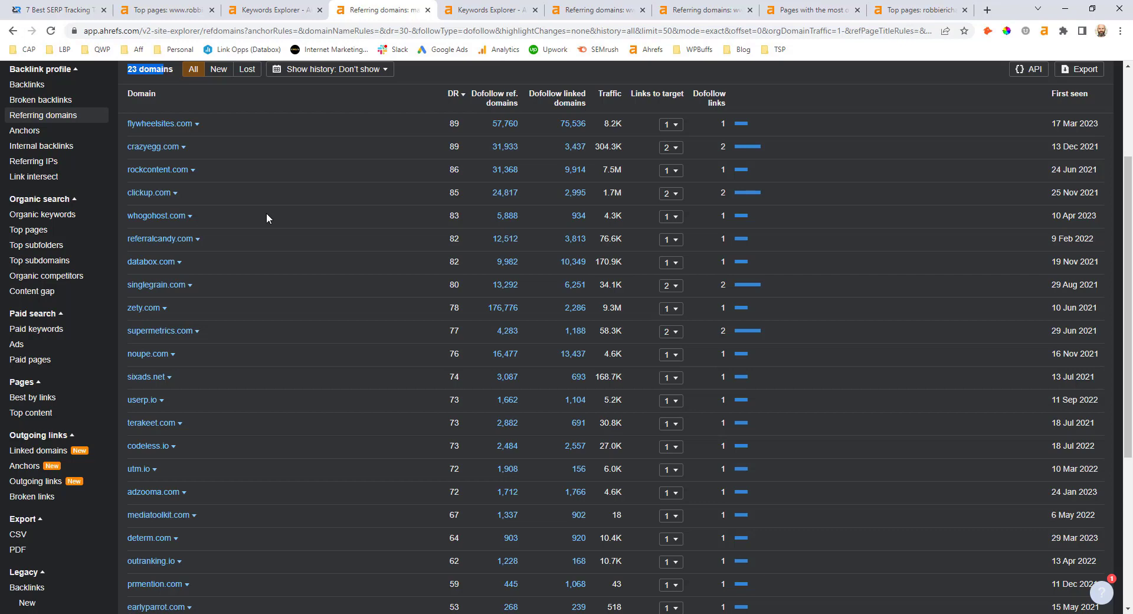
{"action": "scroll", "coordinate": [267, 213], "scroll_direction": "up", "scroll_amount": 2}
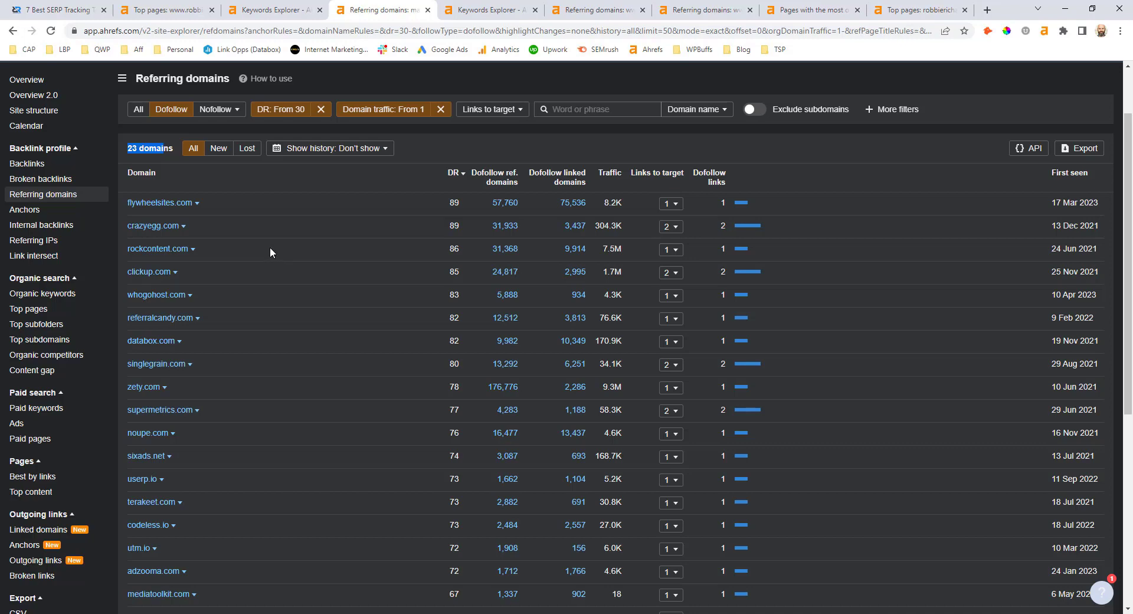
{"action": "scroll", "coordinate": [268, 241], "scroll_direction": "up", "scroll_amount": 2}
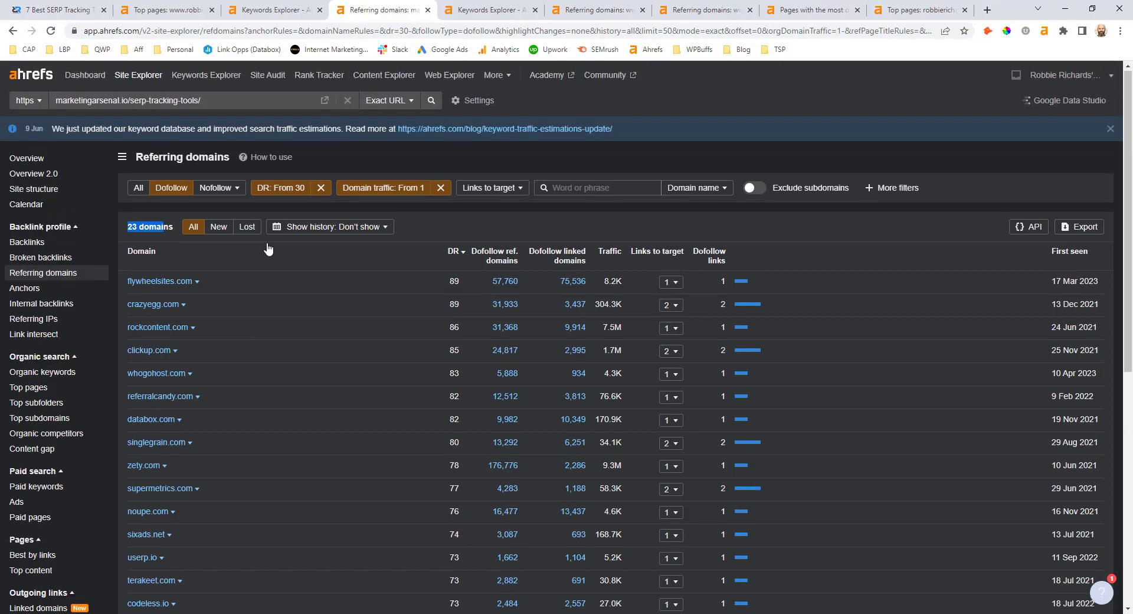
Show only the competitor page's new referring domains, first for the last 3 months and finally for the last 6 months
{"action": "left_click", "coordinate": [217, 230]}
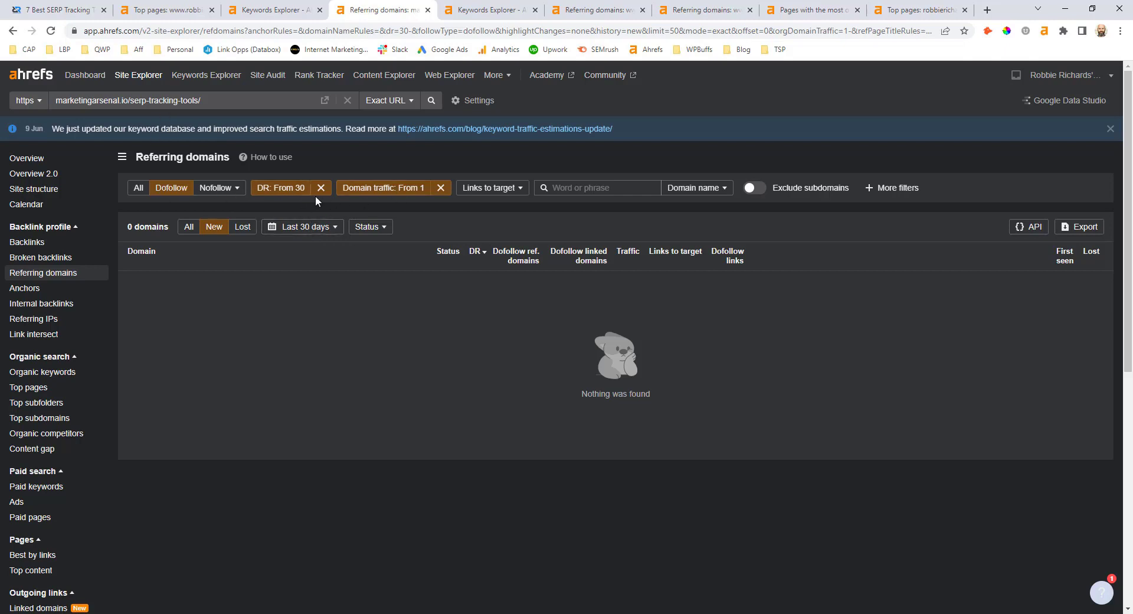
{"action": "left_click", "coordinate": [298, 233]}
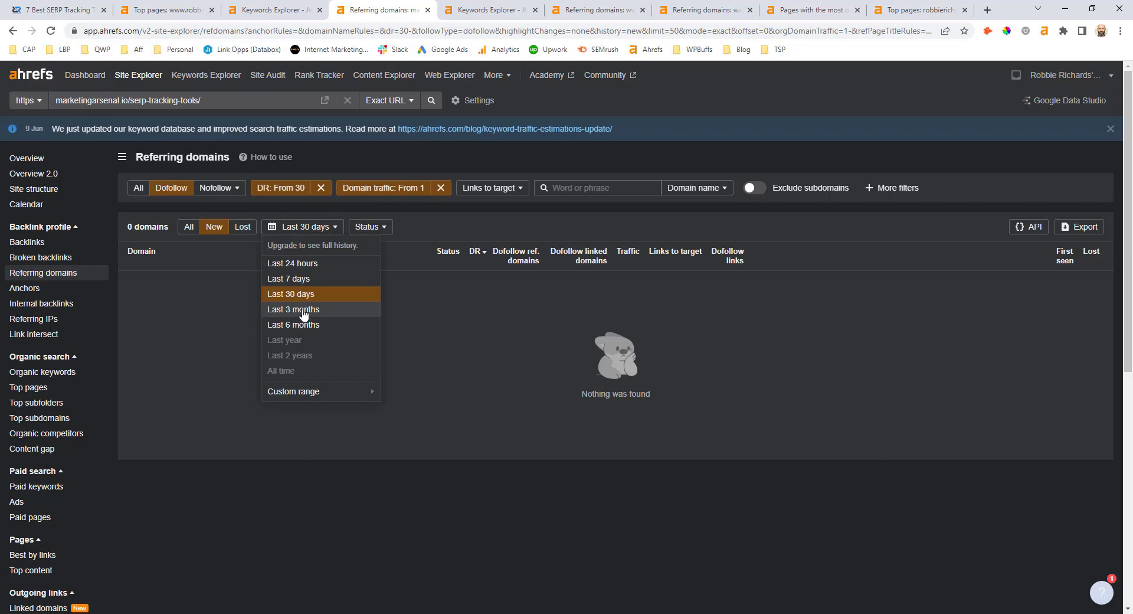
{"action": "left_click", "coordinate": [304, 310]}
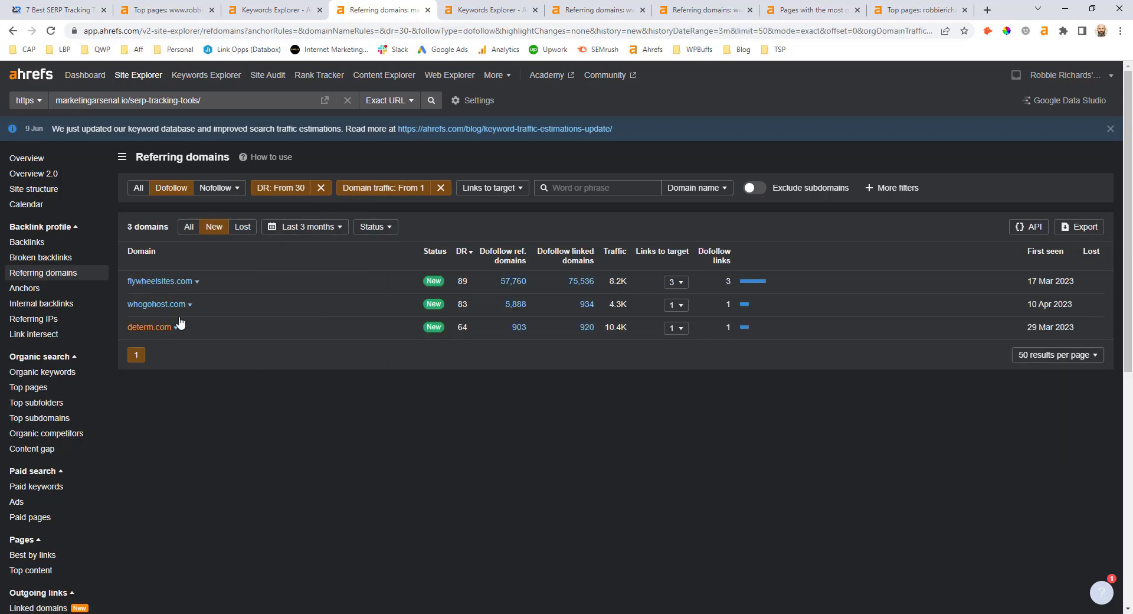
{"action": "left_click", "coordinate": [304, 226]}
{"action": "left_click", "coordinate": [285, 325]}
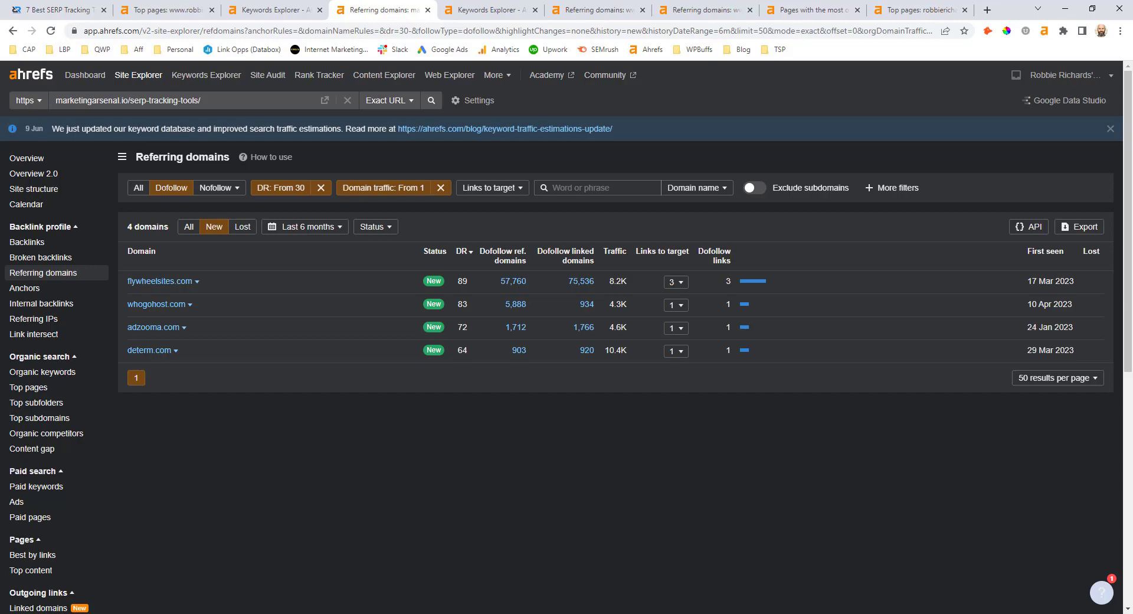
Examine the "enterprise seo tools" SERP overview and compare the referring domains of the plerdy.com article and the site's own enterprise SEO tools page
{"action": "key", "text": "ctrl+Tab"}
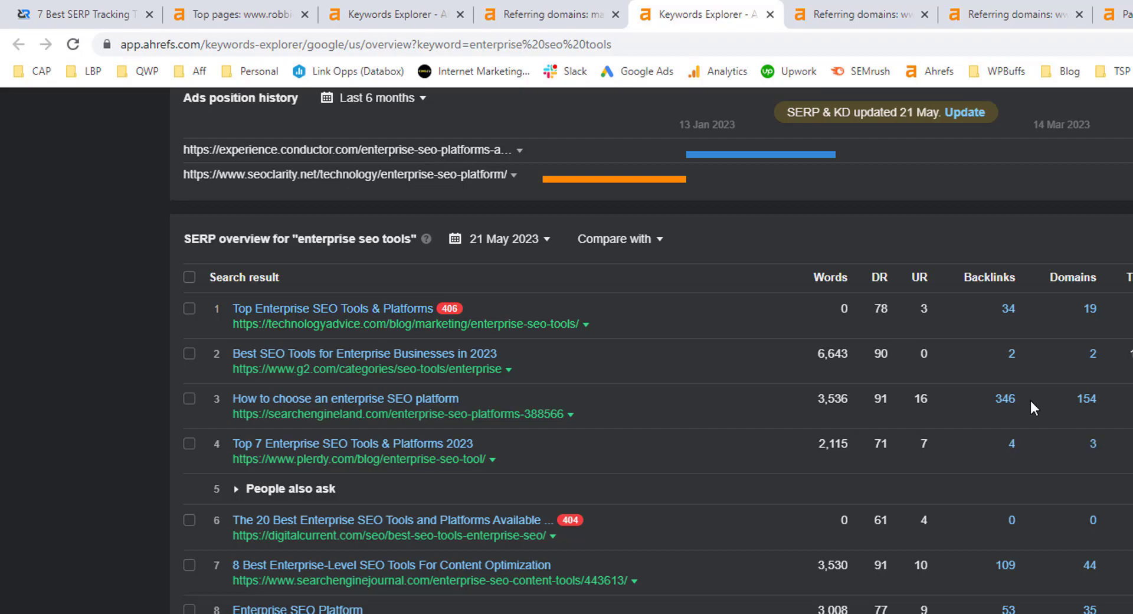
{"action": "left_click", "coordinate": [838, 16]}
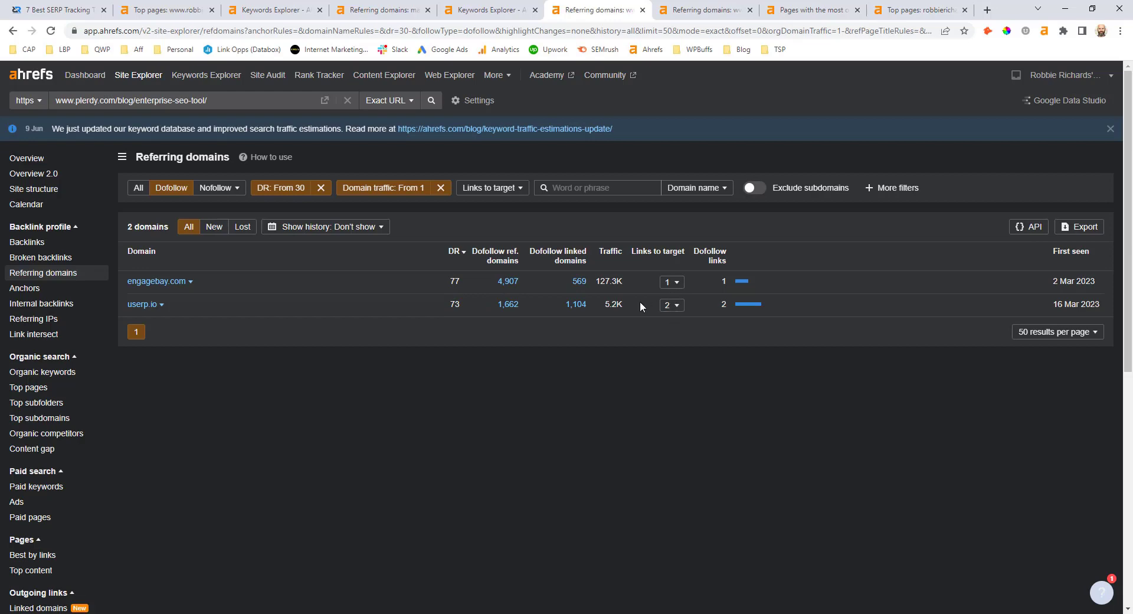
{"action": "left_click", "coordinate": [685, 10]}
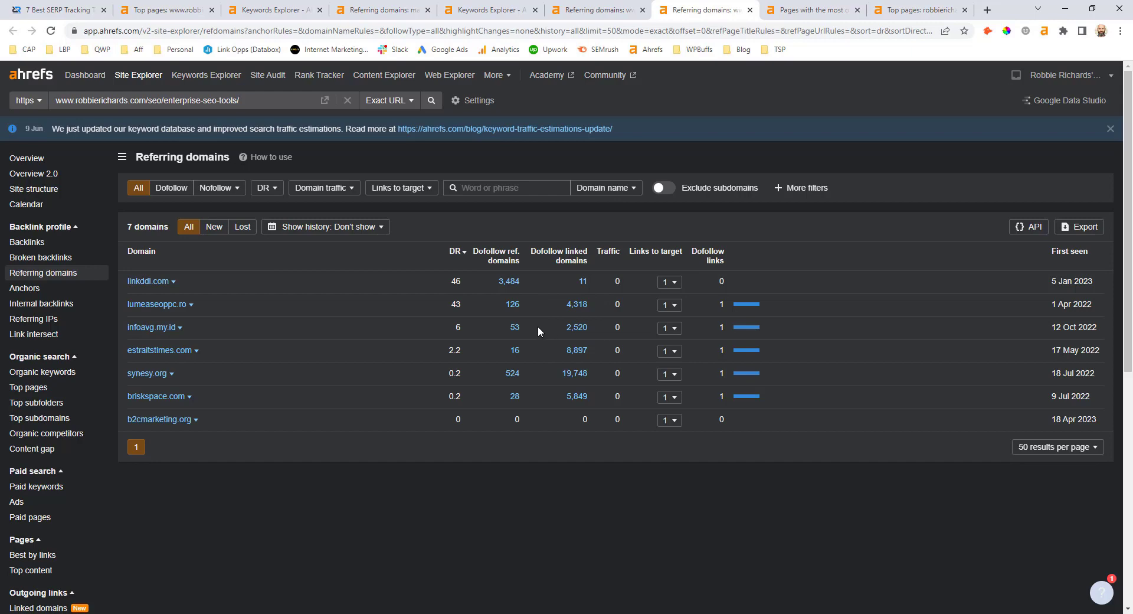
{"action": "key", "text": "ctrl+shift+Tab"}
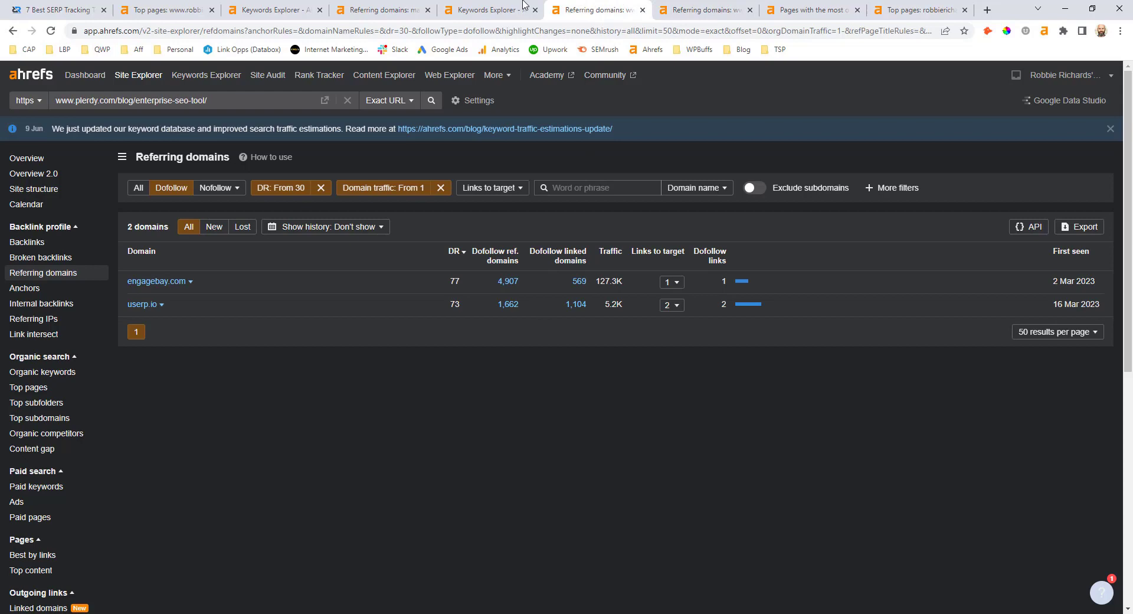
{"action": "key", "text": "ctrl+shift+Tab"}
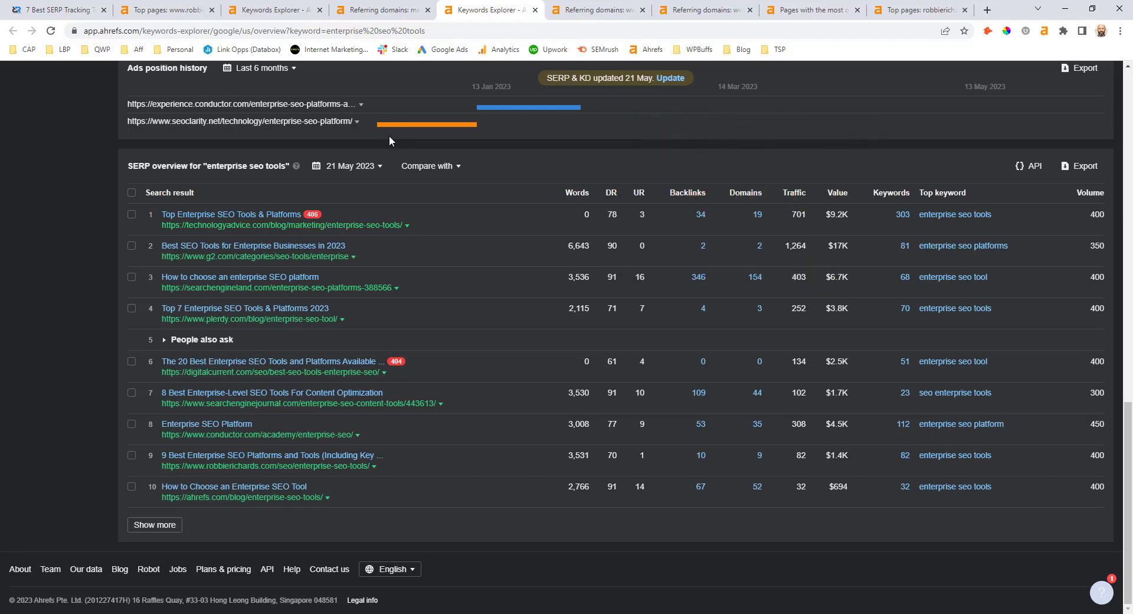
Review the top pages of beardbrand.com/products and the site's own top pages report, inspecting its keyword filter rules for best, tools, software and alternatives
{"action": "left_click", "coordinate": [791, 9]}
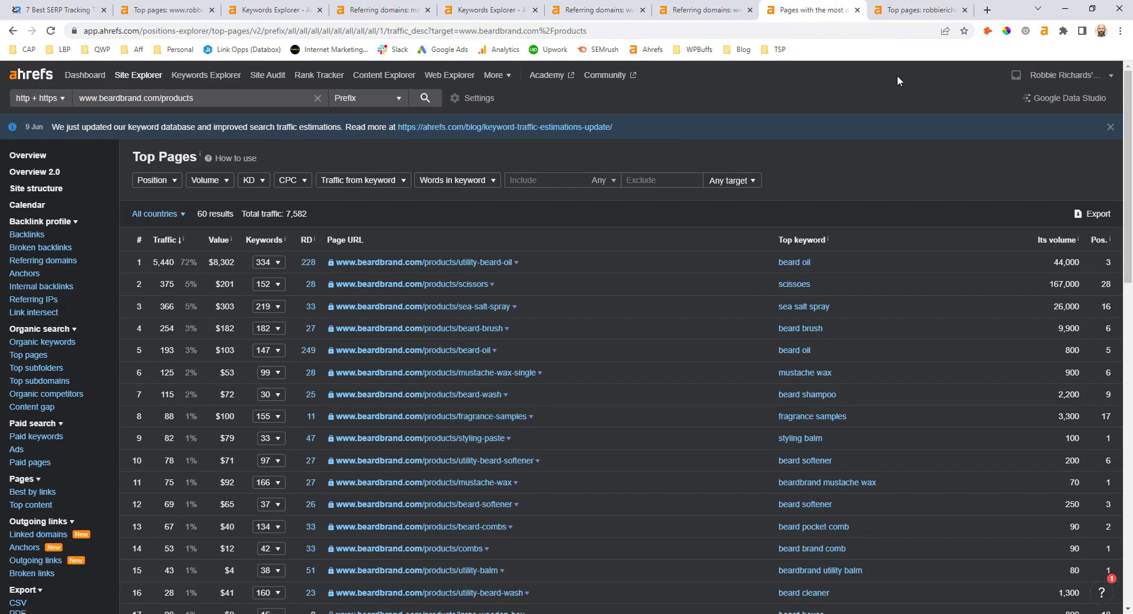
{"action": "left_click", "coordinate": [919, 12]}
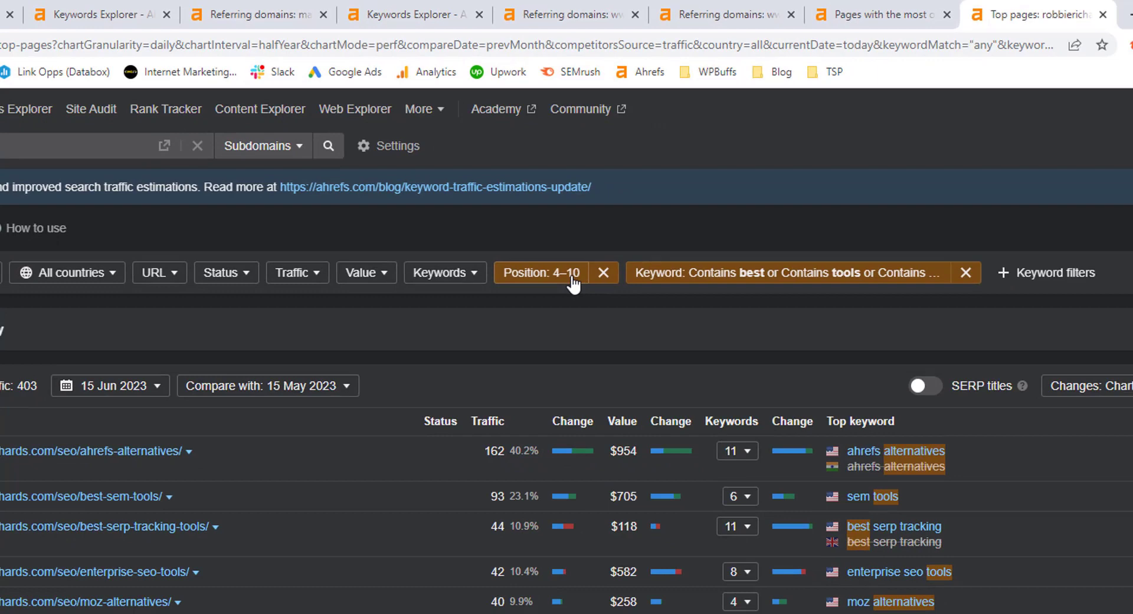
{"action": "left_click", "coordinate": [763, 278]}
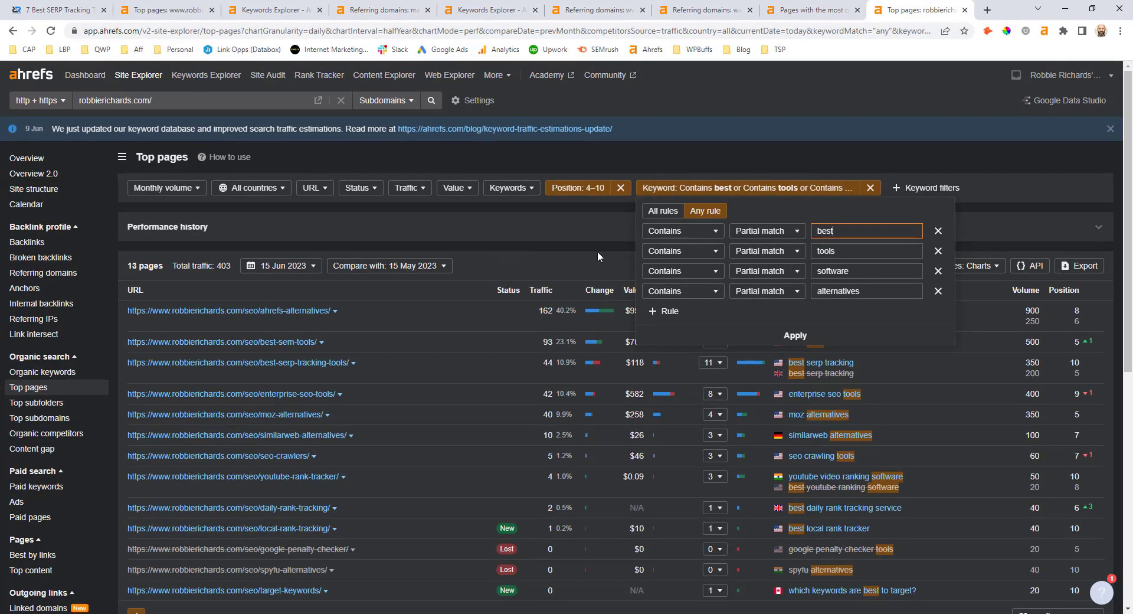
{"action": "left_click", "coordinate": [767, 188]}
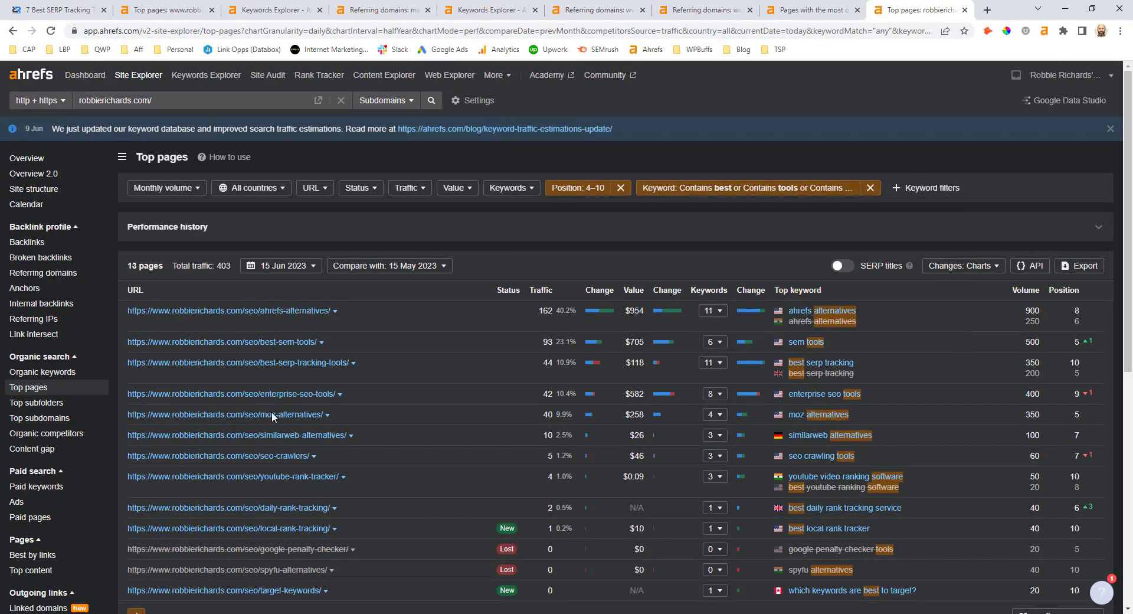